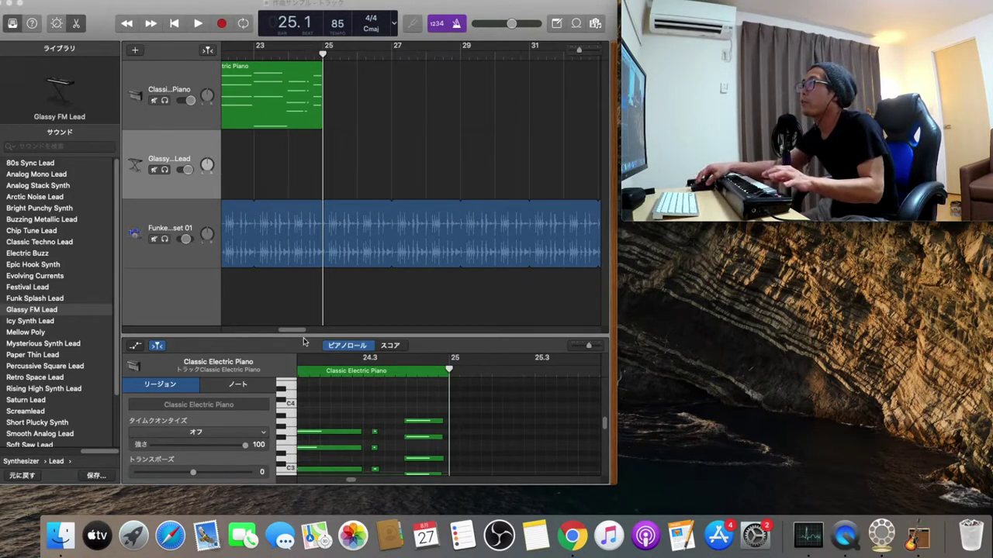
Step: Select the Classic Electric Piano track and play back the song from about bar 21 to the end of its last region
click(202, 70)
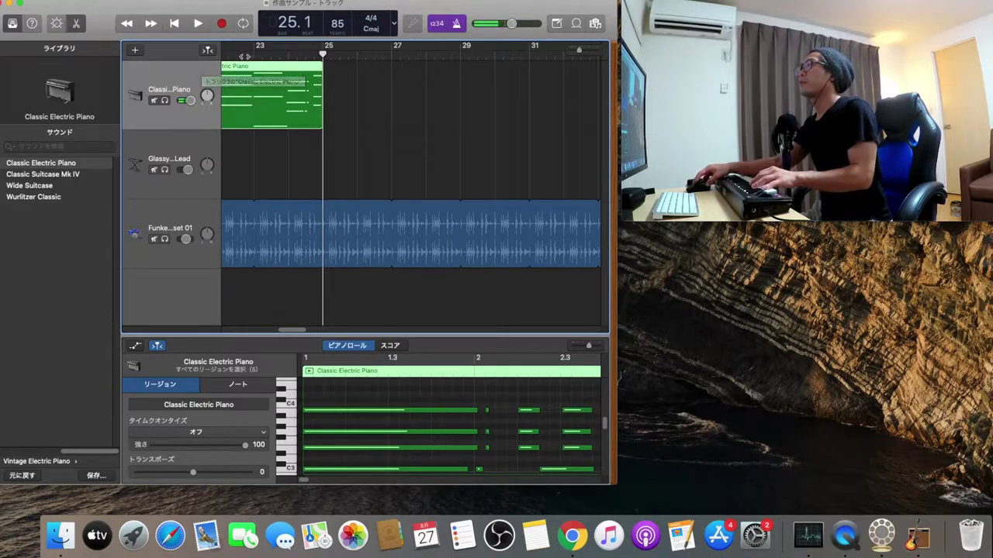
click(236, 55)
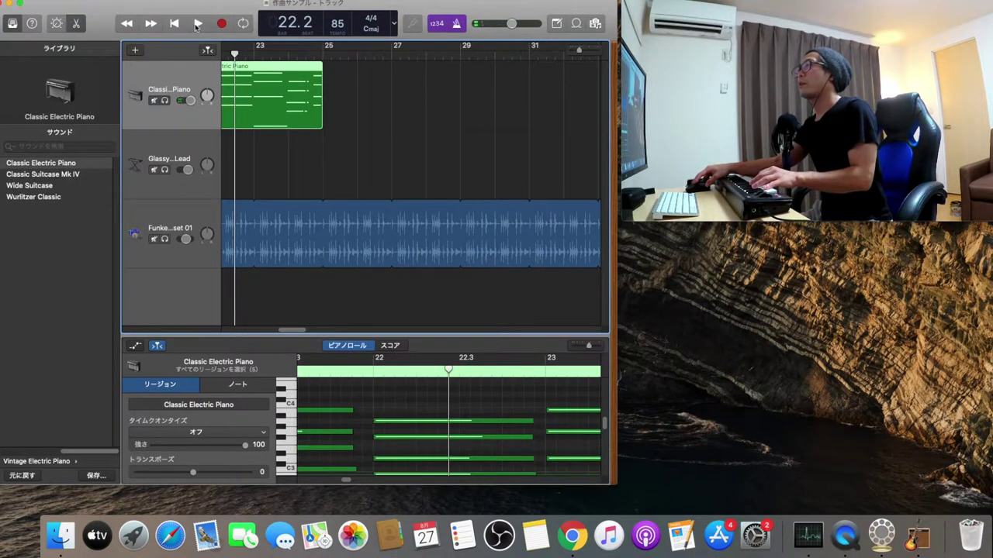
scroll(247, 76, left, 3)
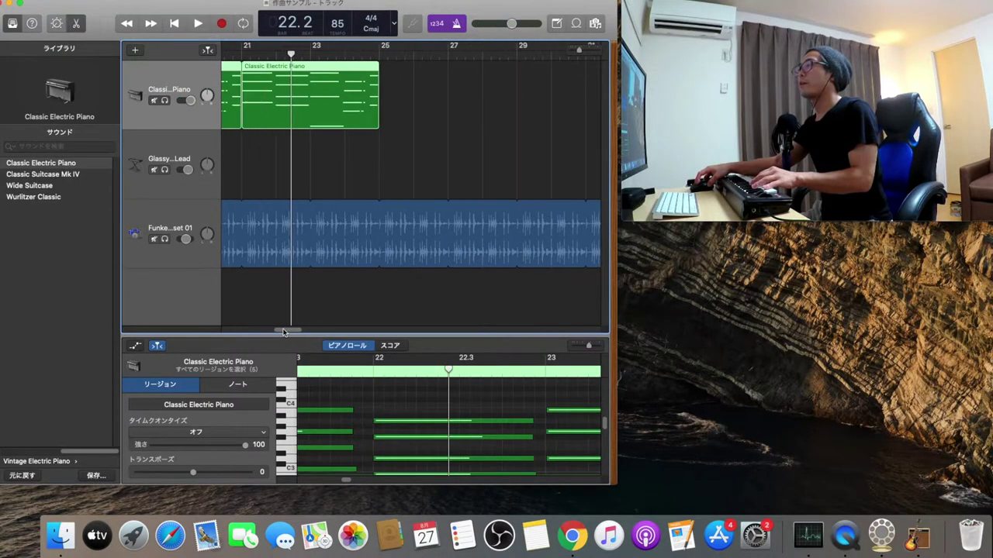
click(246, 52)
click(201, 24)
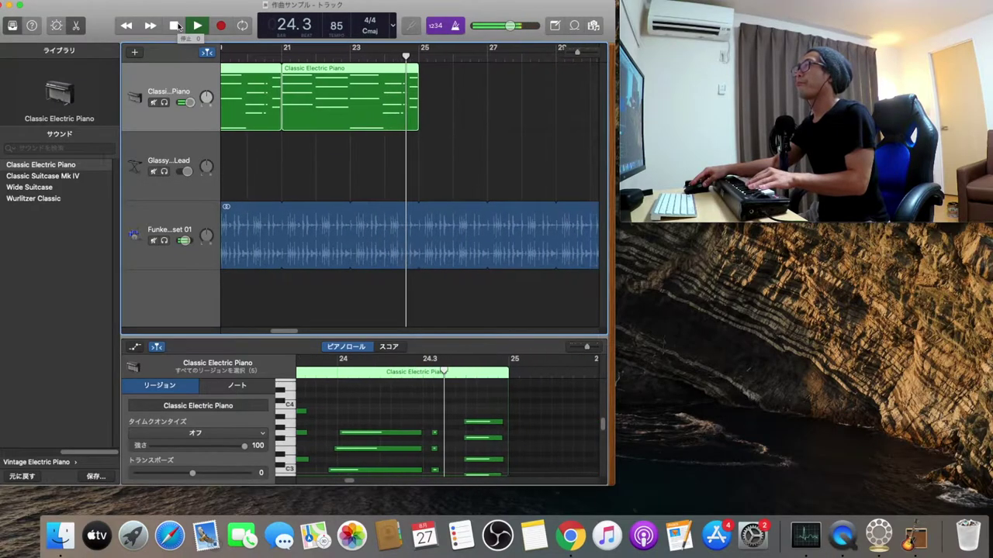
click(177, 25)
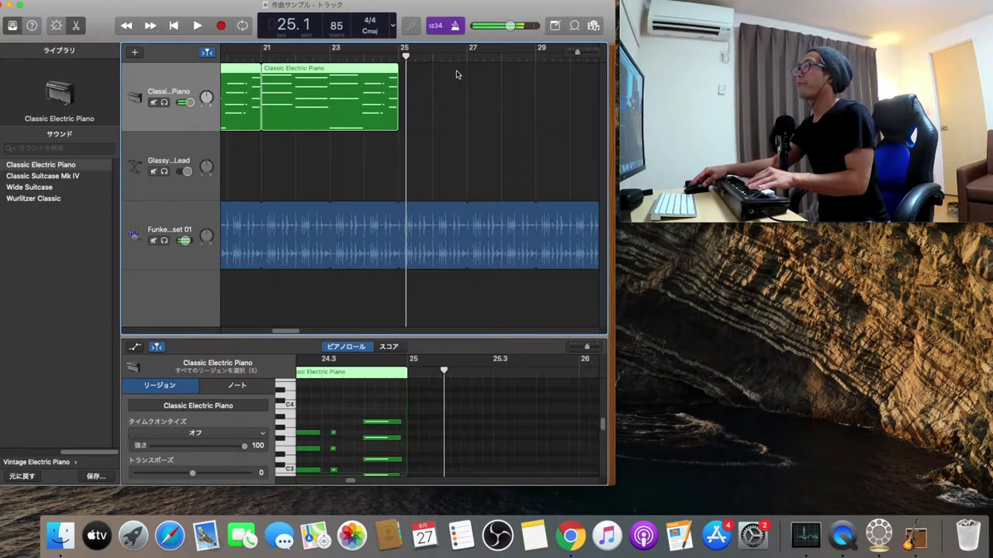
Step: Place the playhead at bar 25 and record an electric piano part on the Classic Electric Piano track through to bar 33
click(396, 56)
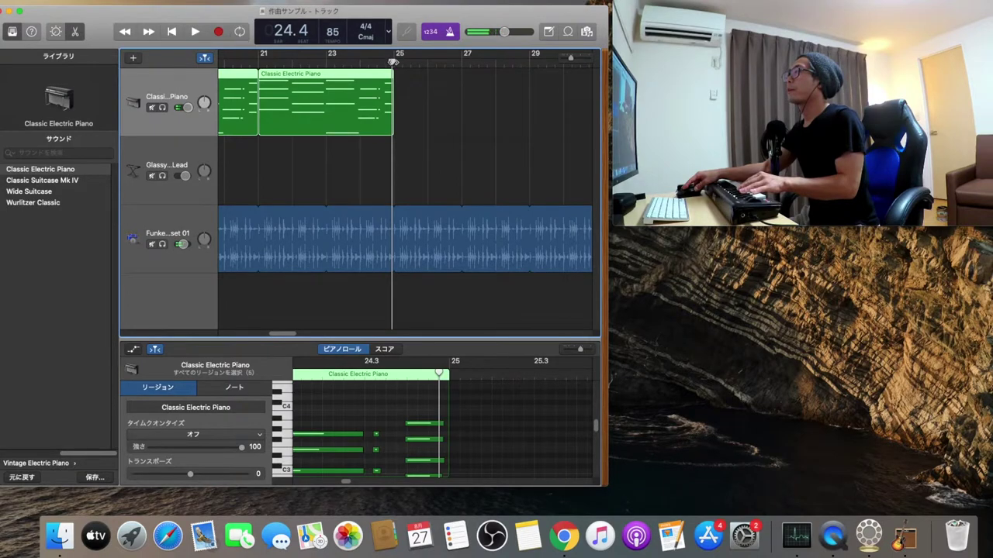
click(394, 58)
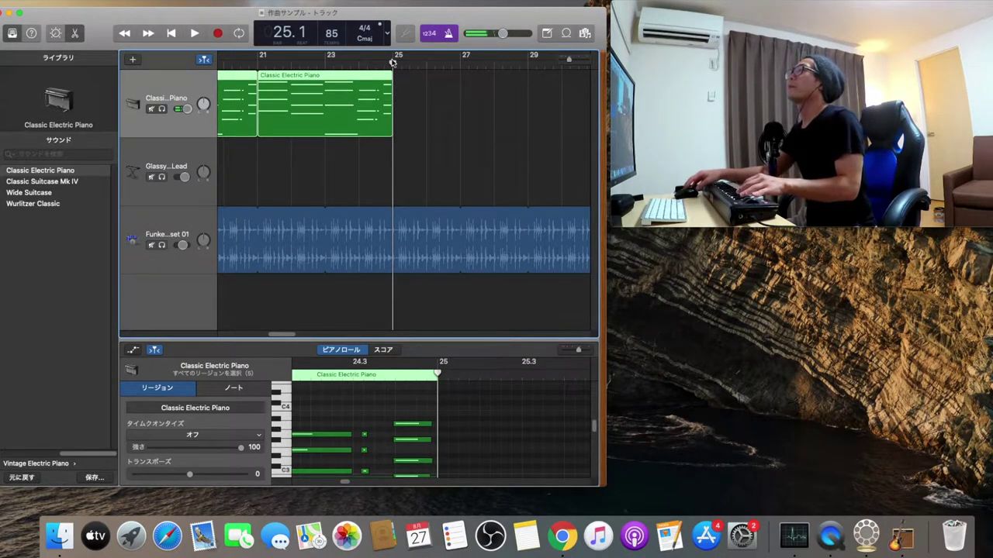
click(221, 34)
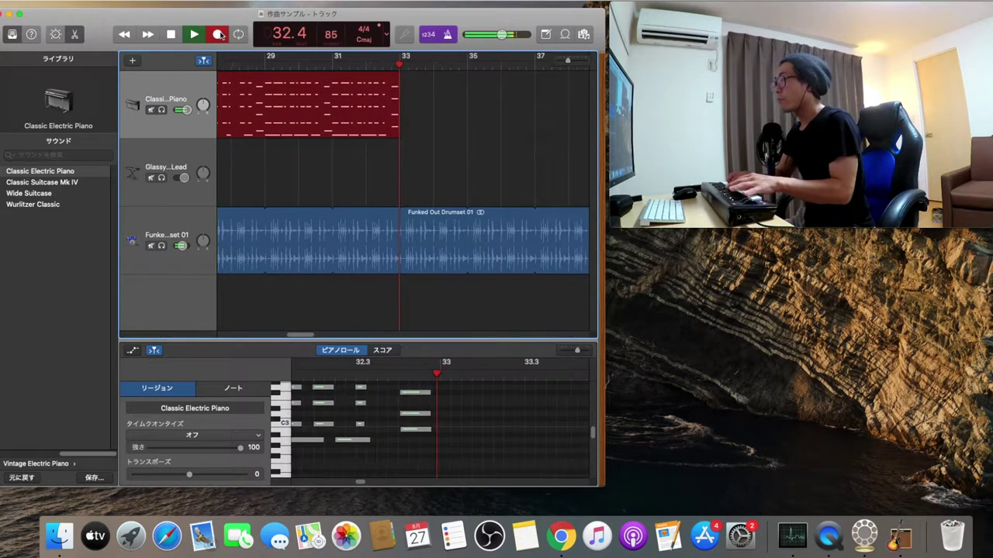
key(space)
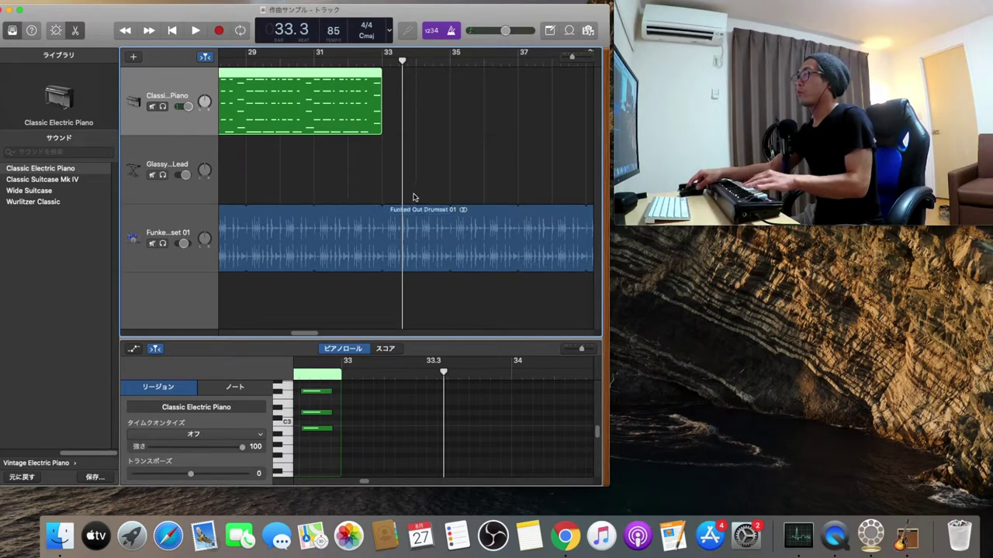
Step: Copy the Classic Electric Piano region that starts at bar 9 and paste it on the same track at bar 33
click(383, 62)
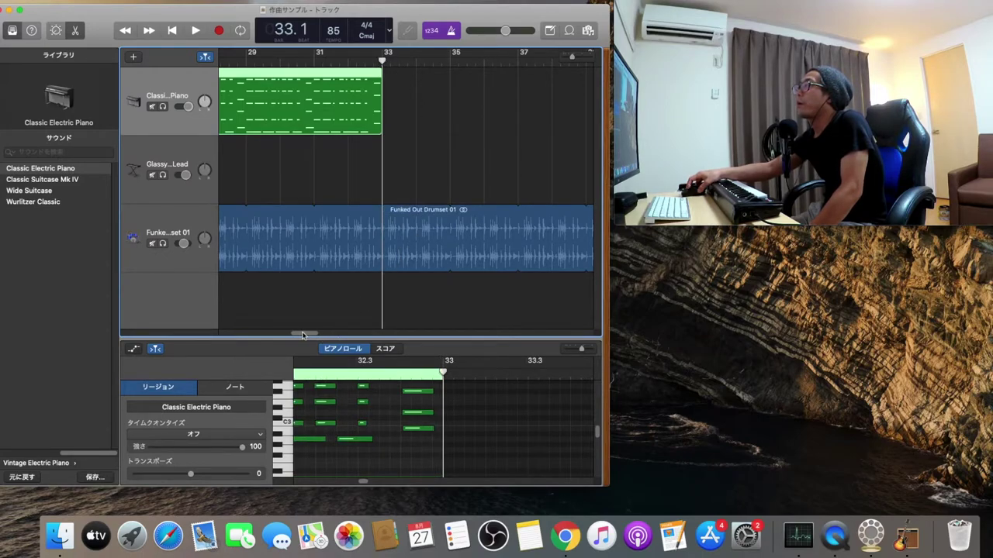
drag(302, 334, 242, 342)
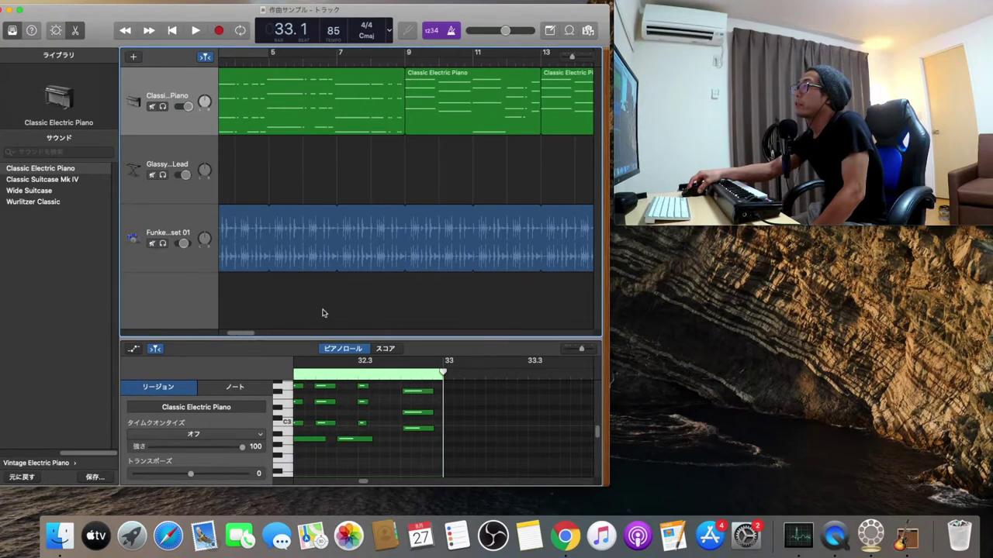
click(443, 116)
right_click(443, 116)
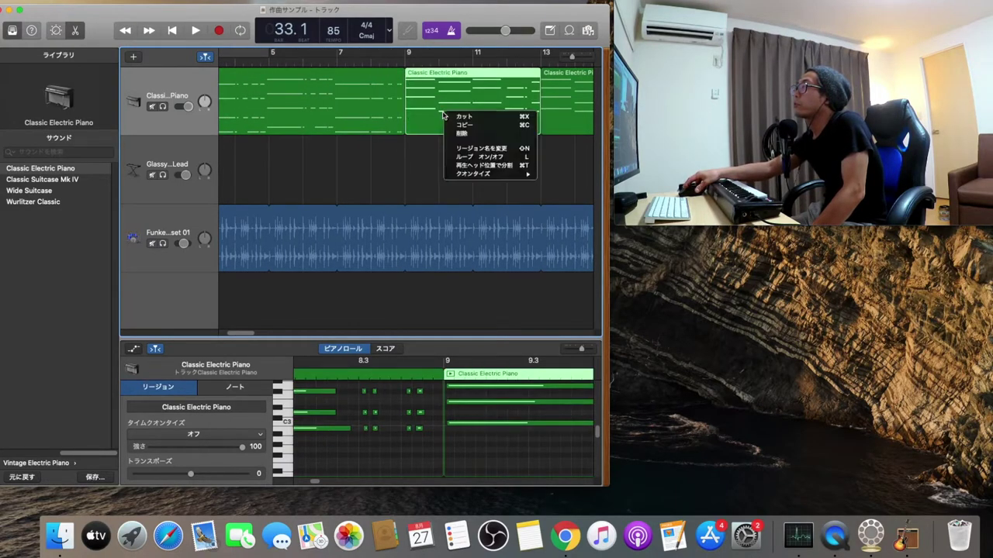
click(455, 125)
drag(242, 334, 311, 334)
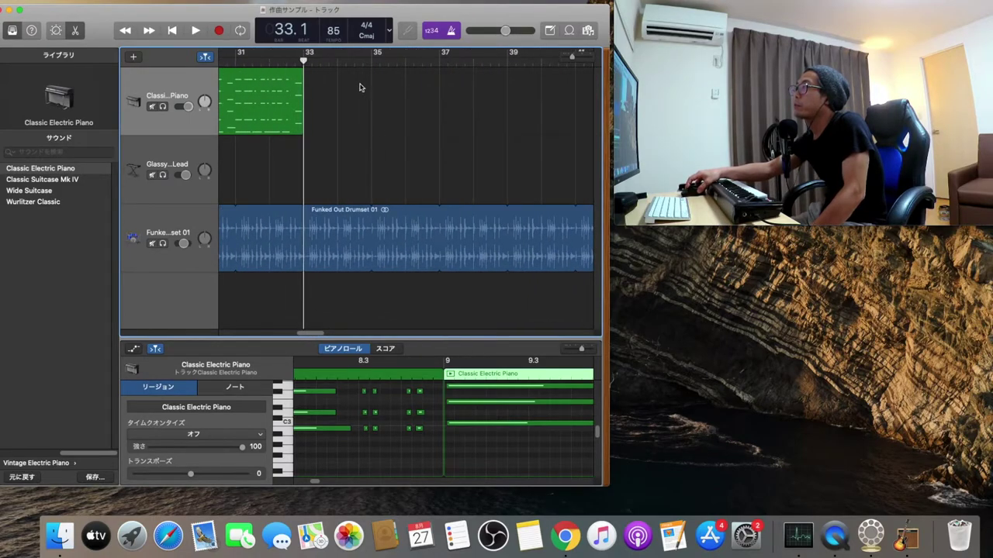
right_click(335, 93)
click(358, 113)
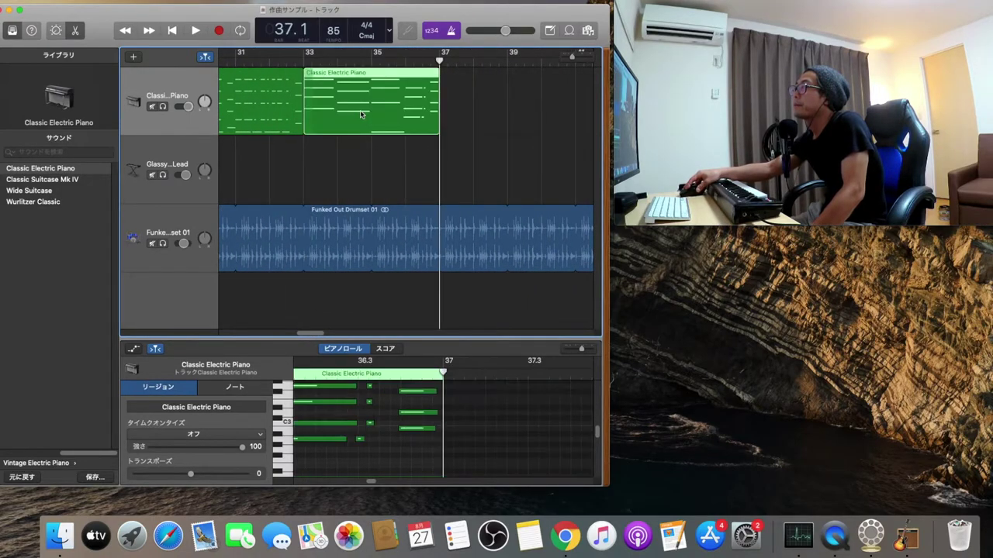
Step: Record a new four-bar electric piano part from bar 37, stopping after bar 41 begins
click(221, 31)
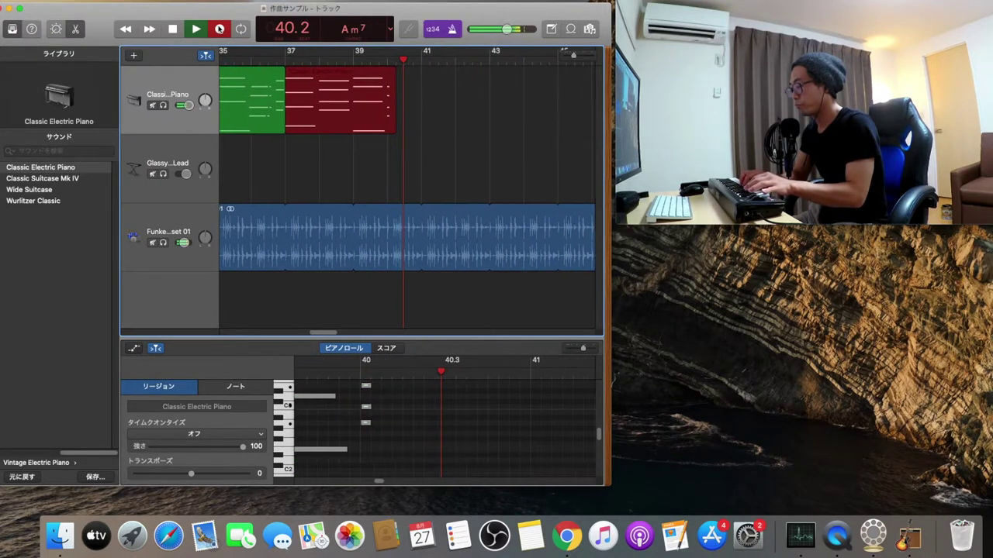
click(220, 29)
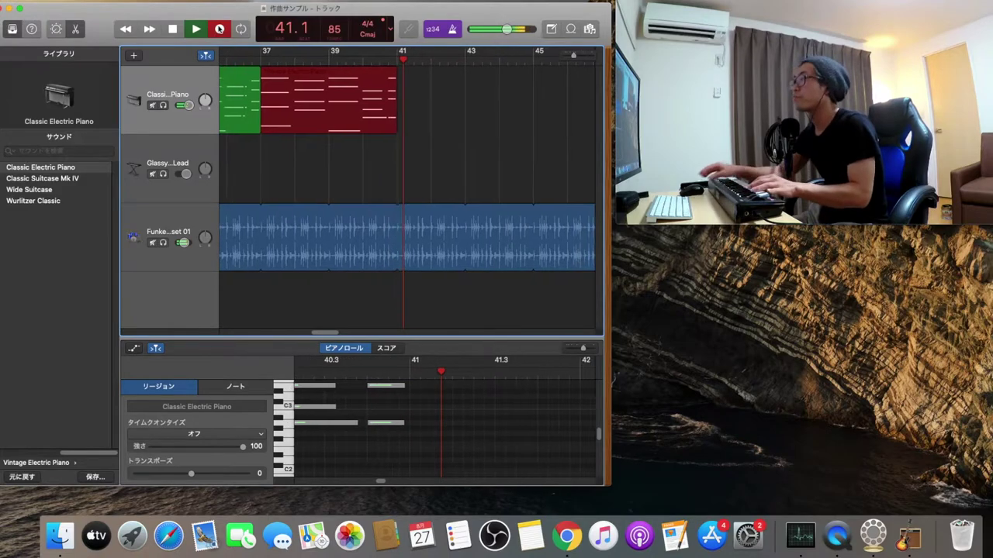
click(175, 29)
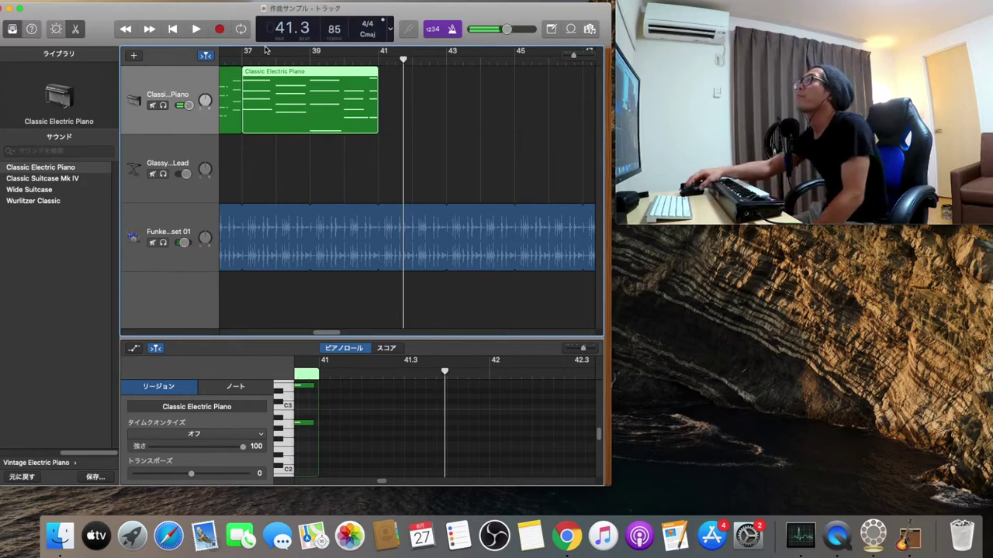
Step: Place the playhead at bar 41 and record another Classic Electric Piano part through to bar 51
click(378, 60)
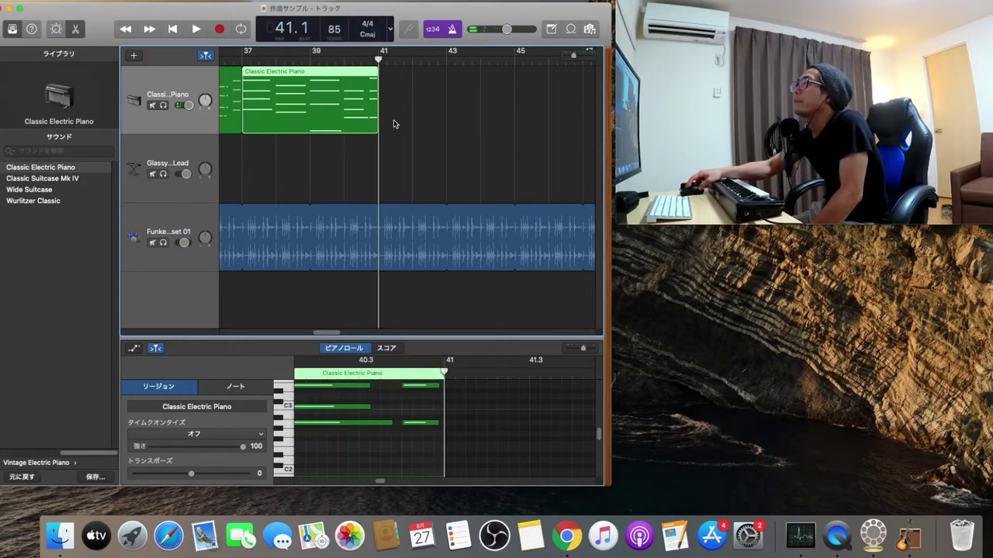
scroll(332, 333, left, 3)
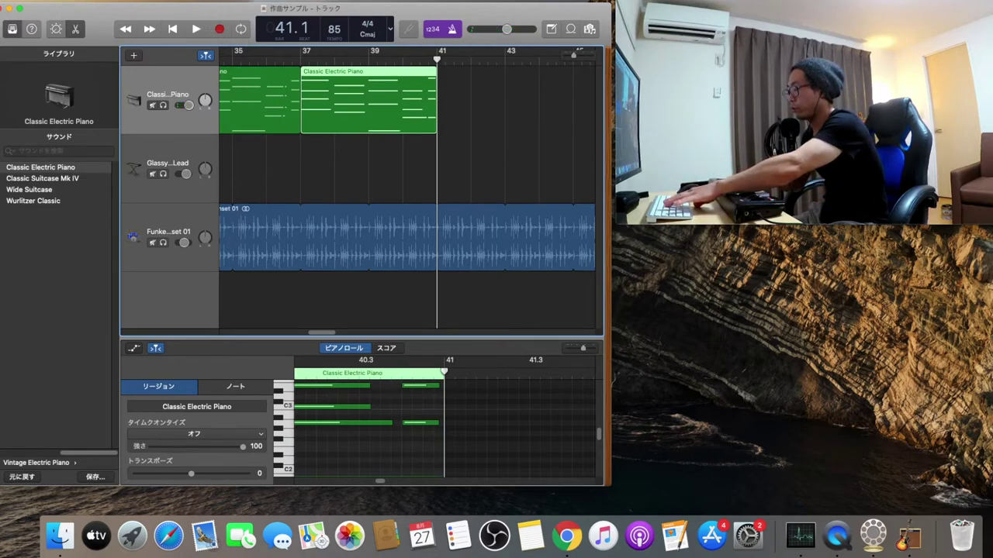
key(r)
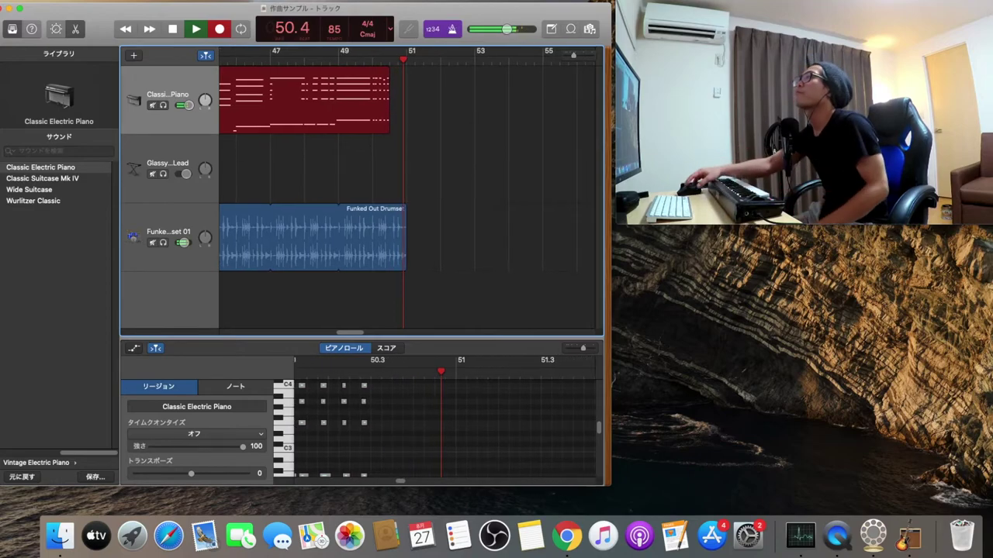
click(173, 29)
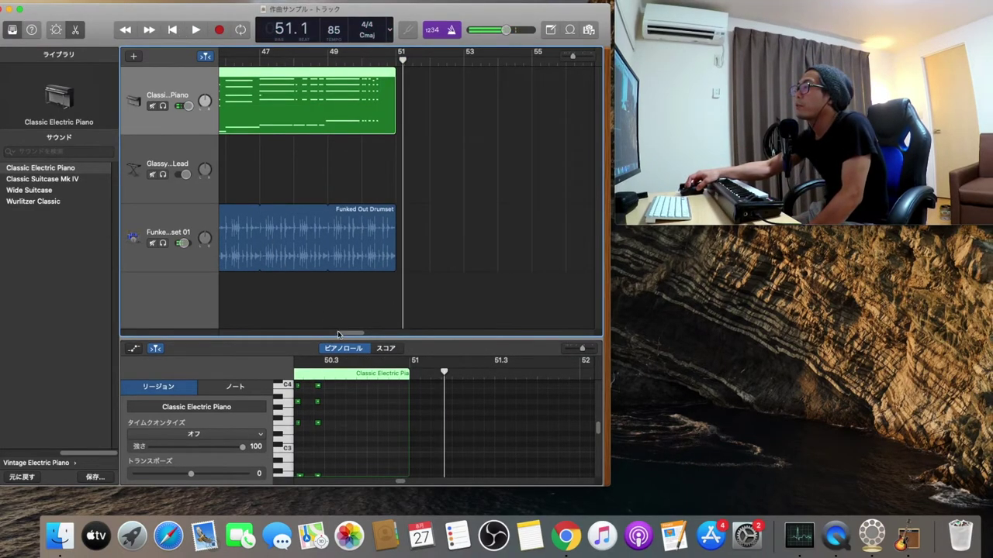
Step: Shorten the end of the electric piano region starting at bar 41 by one beat, to a length of 9.3.0.0
scroll(339, 335, left, 8)
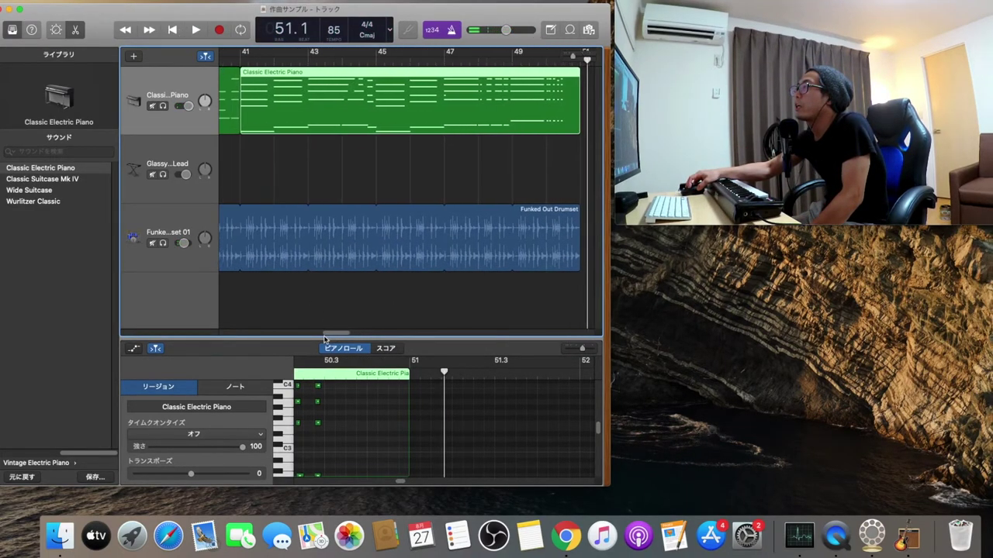
scroll(304, 64, right, 8)
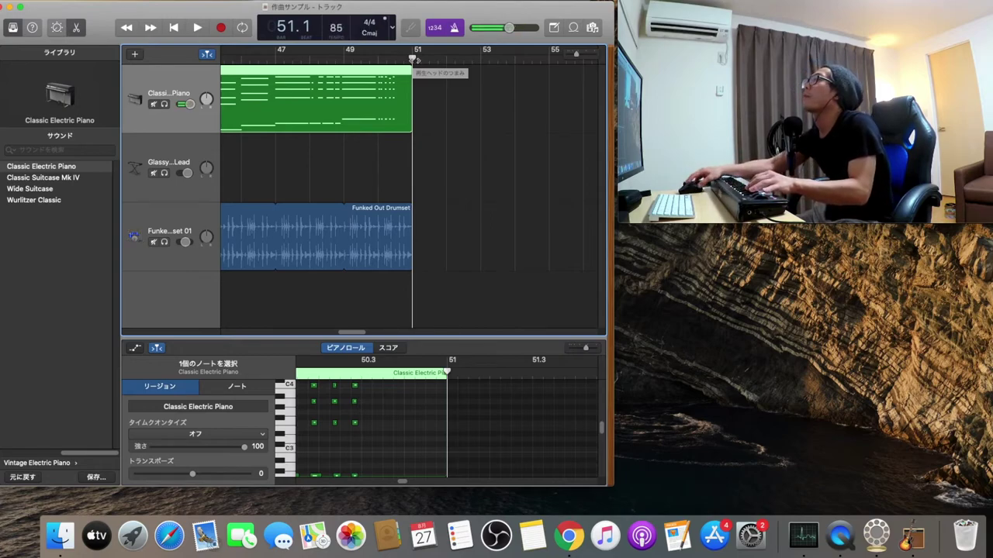
drag(412, 123, 403, 124)
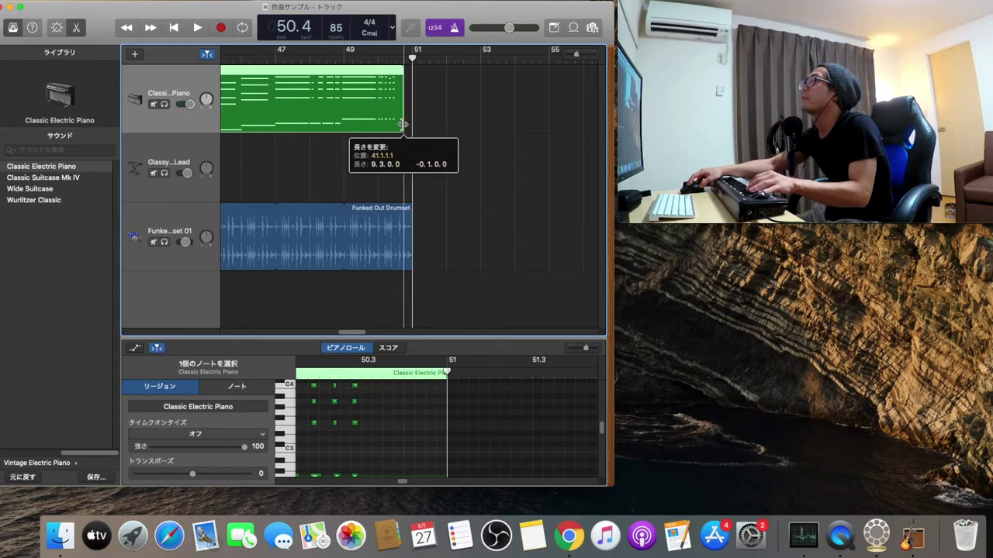
drag(400, 125, 402, 125)
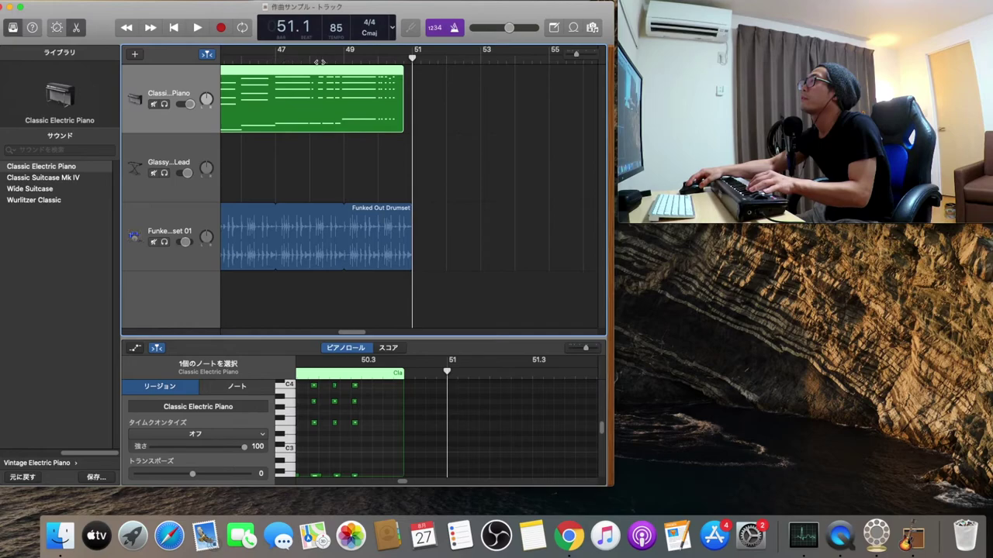
Step: Record a sustained closing electric piano chord at bar 51, starting from the end of the shortened region
click(404, 60)
click(219, 28)
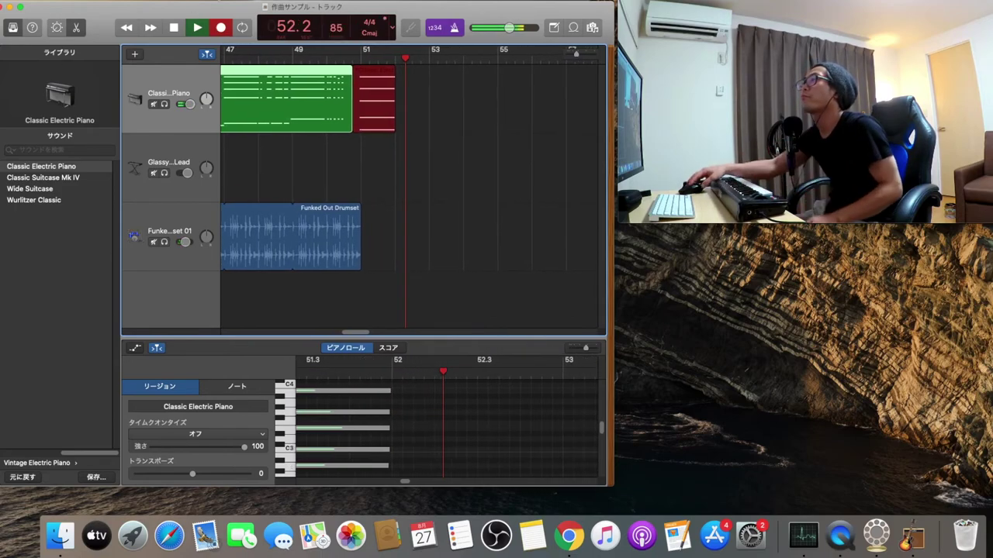
click(174, 28)
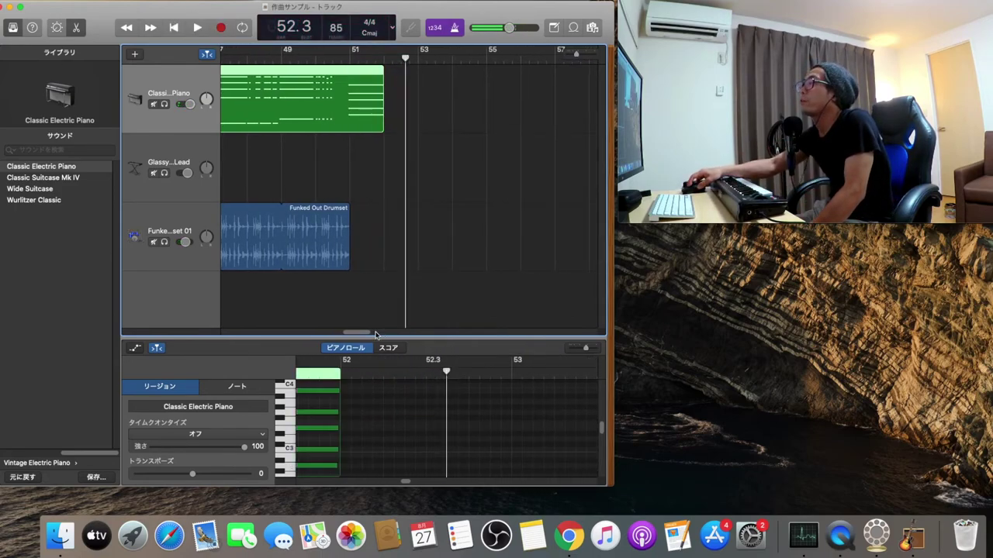
Step: Place the playhead at bar 9 and look over the arrangement through to its end
scroll(368, 334, left, 1)
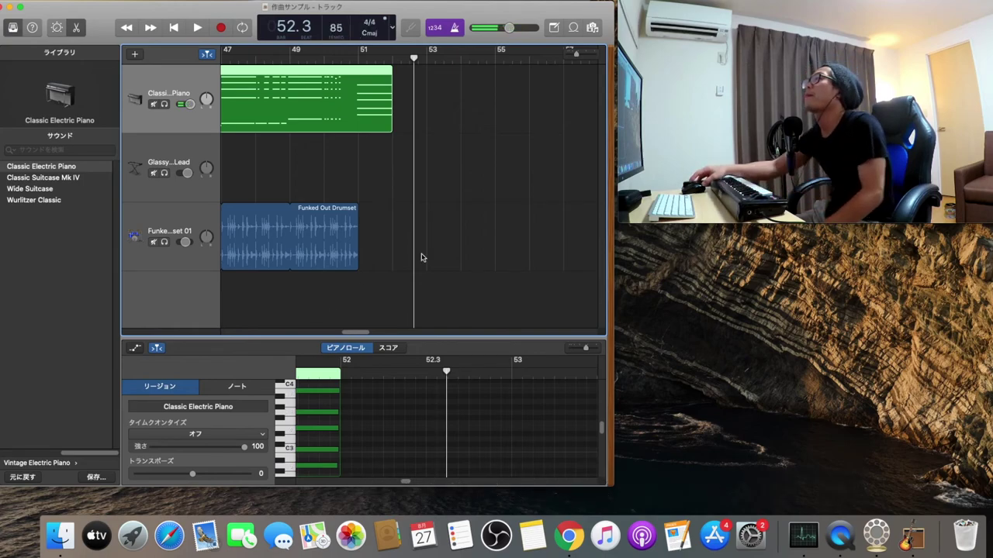
drag(361, 334, 242, 333)
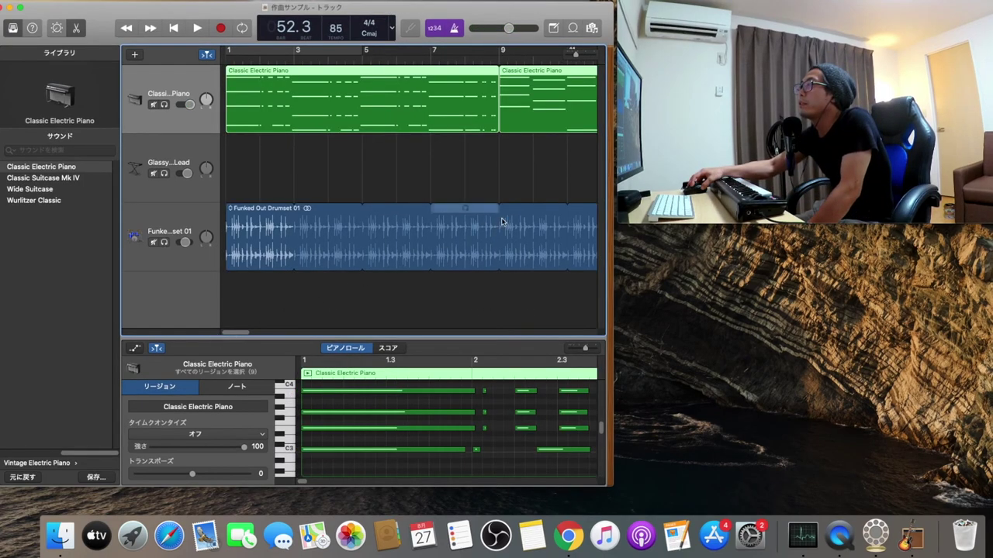
click(499, 59)
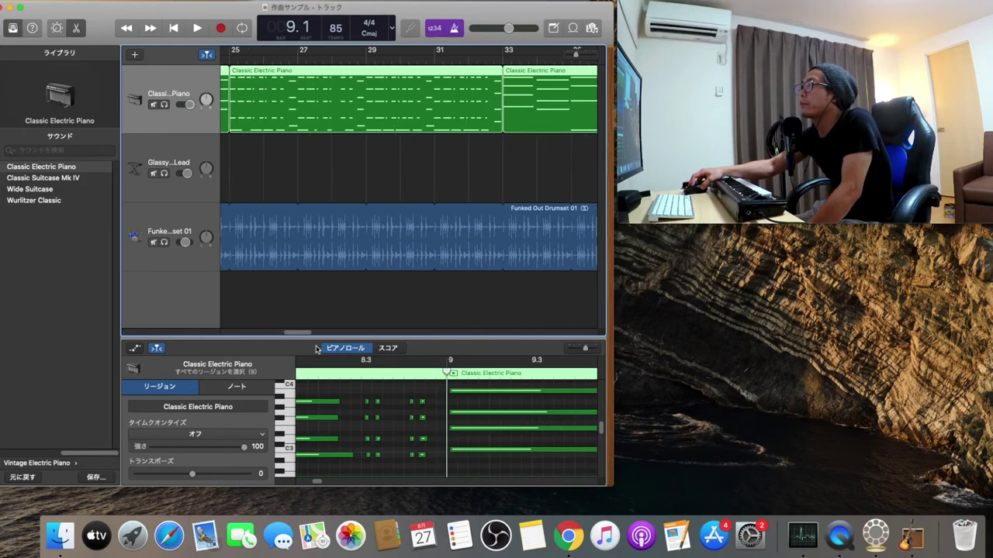
drag(248, 335, 375, 333)
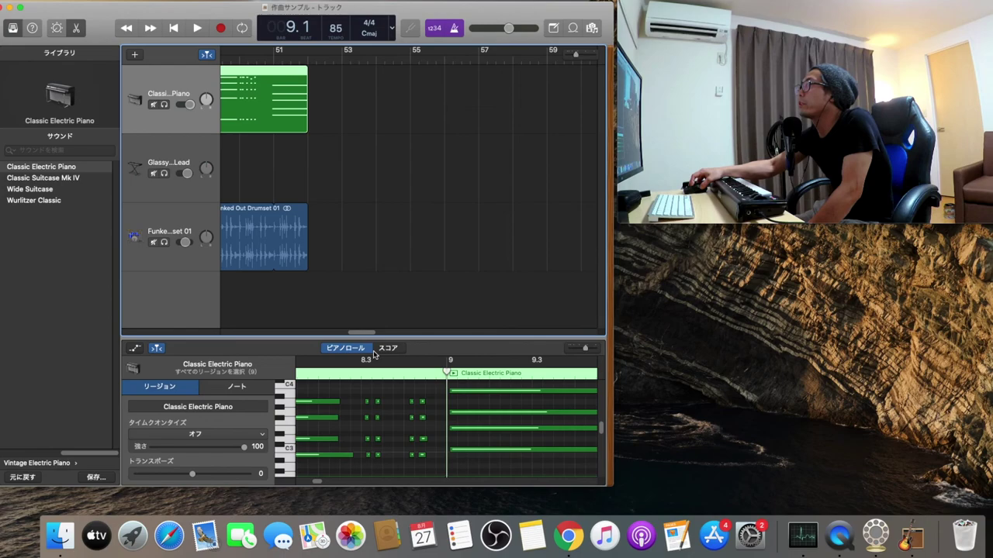
scroll(373, 335, left, 1)
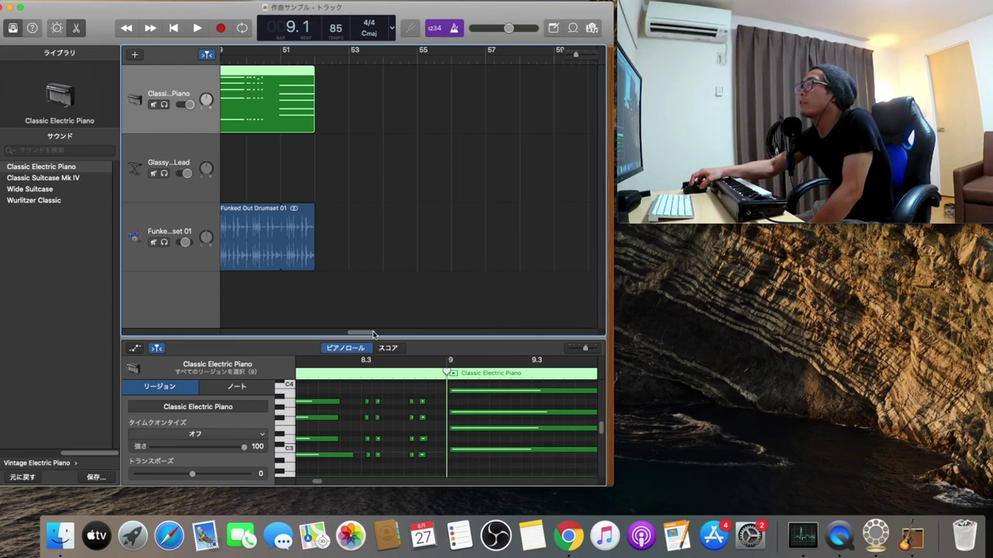